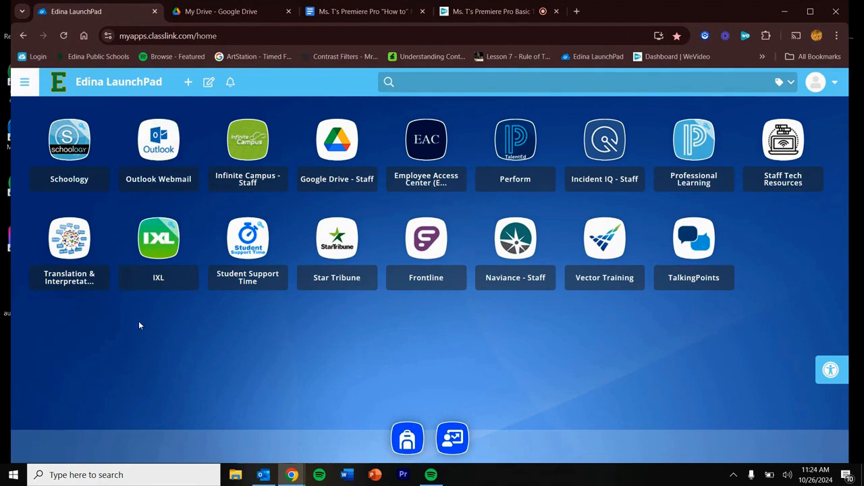
pyautogui.click(223, 10)
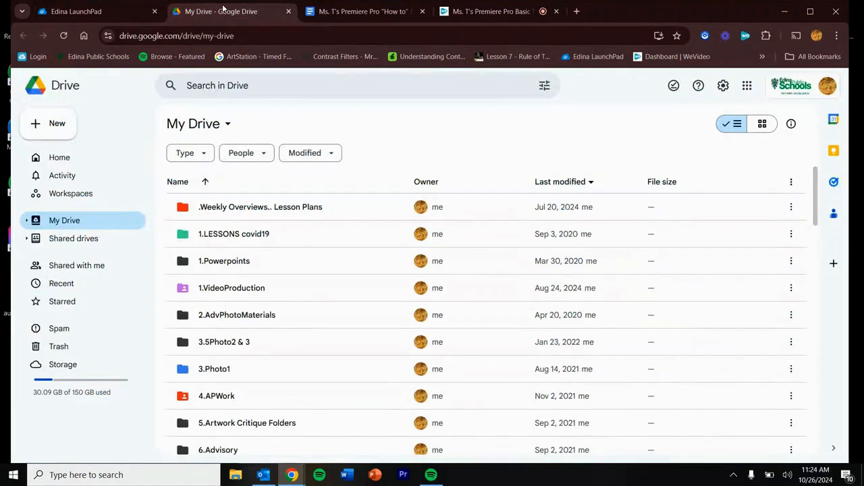
pyautogui.click(108, 16)
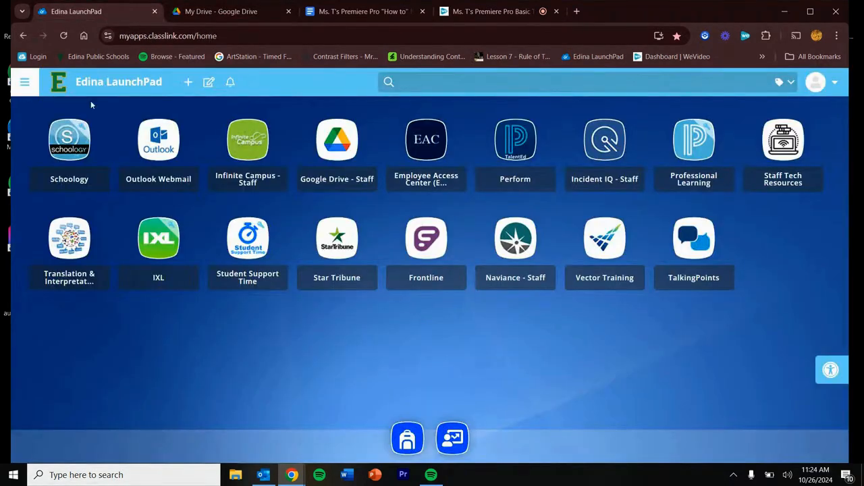
# Step: Launch Adobe Premiere Pro 2024 from the Windows search
pyautogui.click(63, 478)
pyautogui.write('premier')
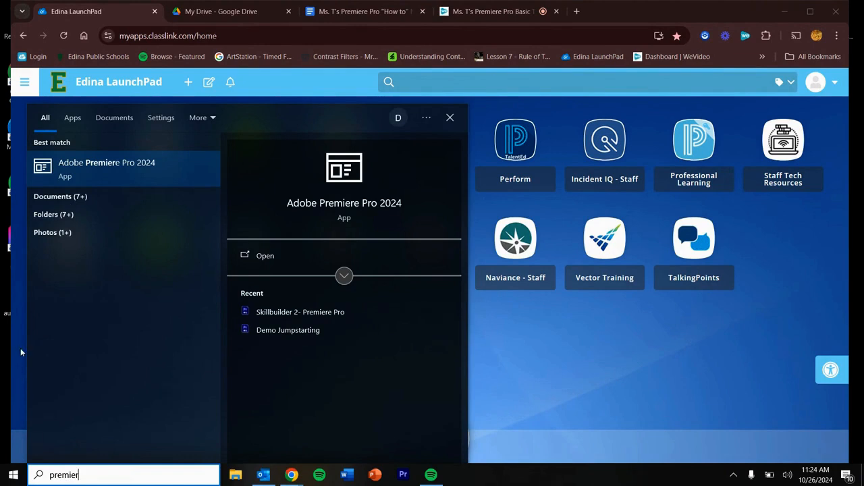
pyautogui.write('e ')
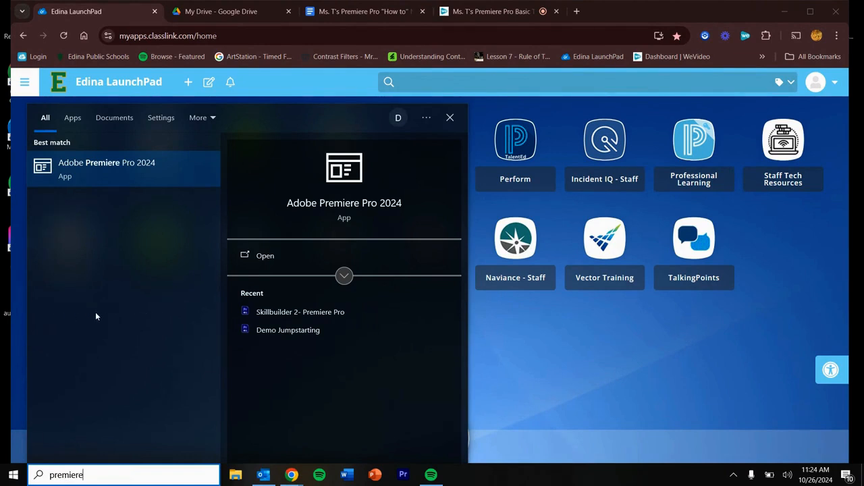
pyautogui.write('pro')
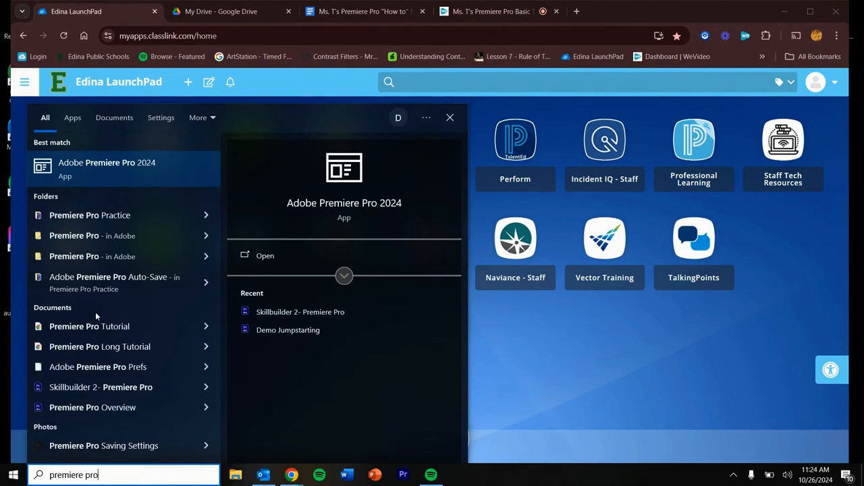
pyautogui.click(81, 163)
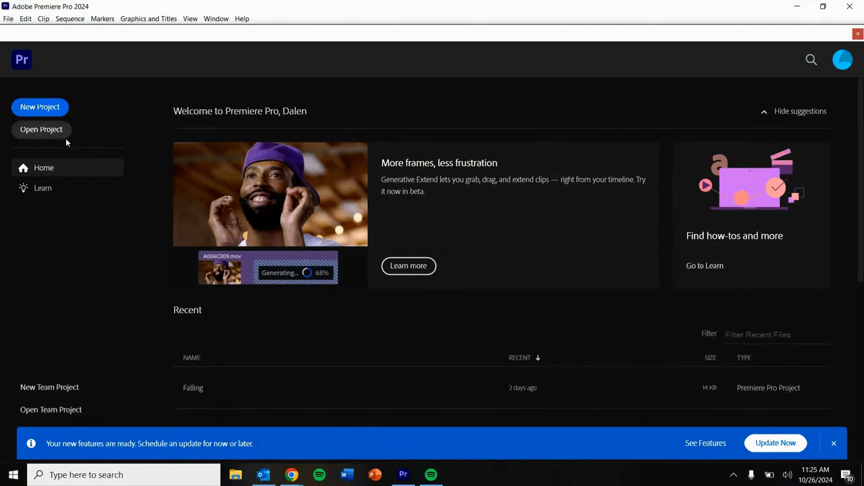
# Step: Start a new project named Editing Skillbuilder #2- Premiere Pro
pyautogui.click(40, 107)
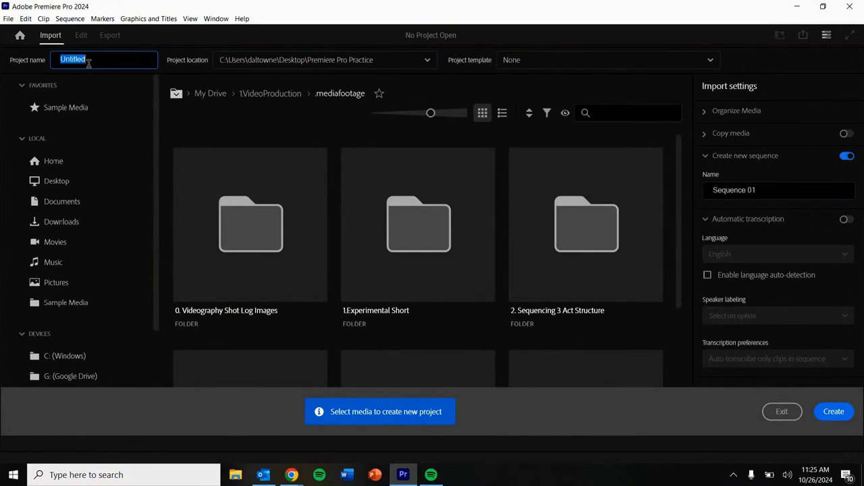
pyautogui.write('Editing Skillbuilder #2- P')
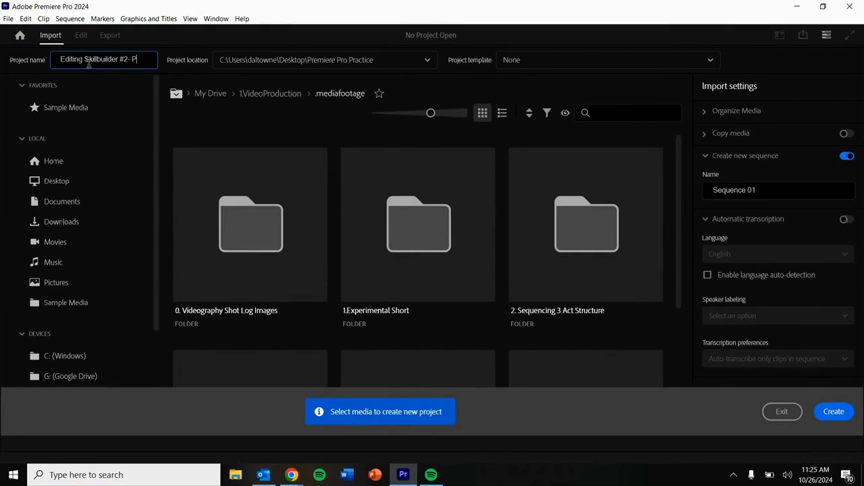
pyautogui.write('remiere Pro')
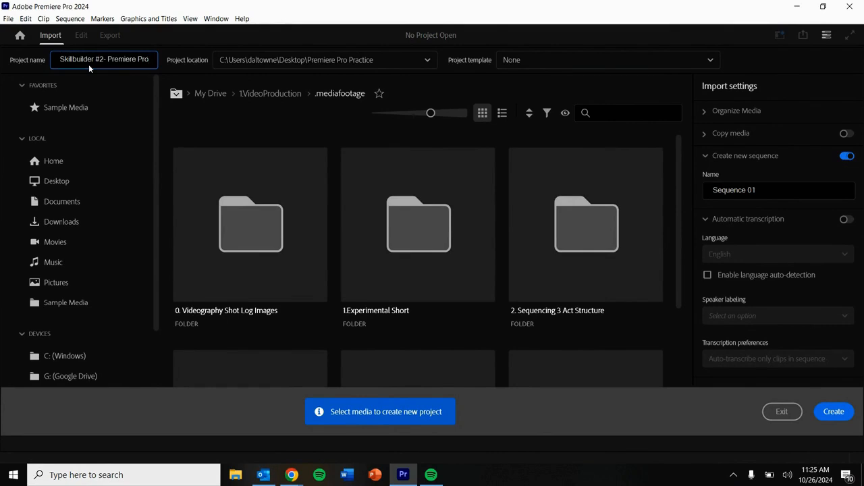
# Step: Create the project in the Desktop's Premiere Pro Practice folder
pyautogui.click(428, 61)
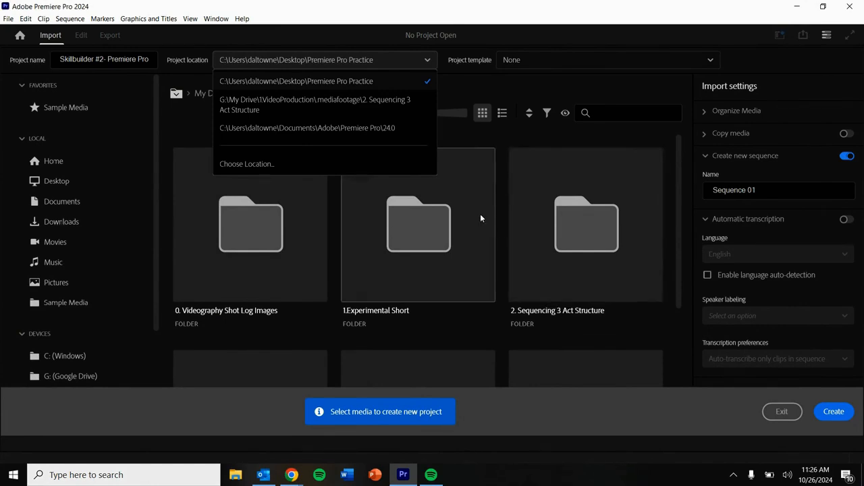
pyautogui.click(418, 61)
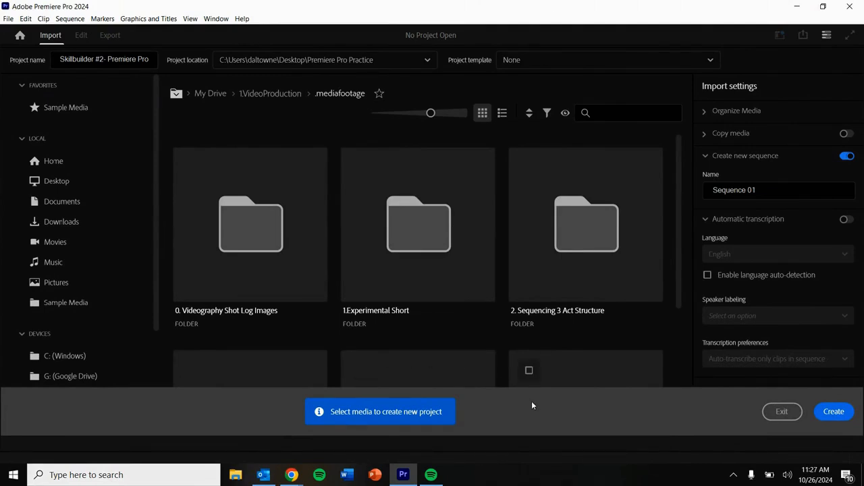
pyautogui.click(847, 415)
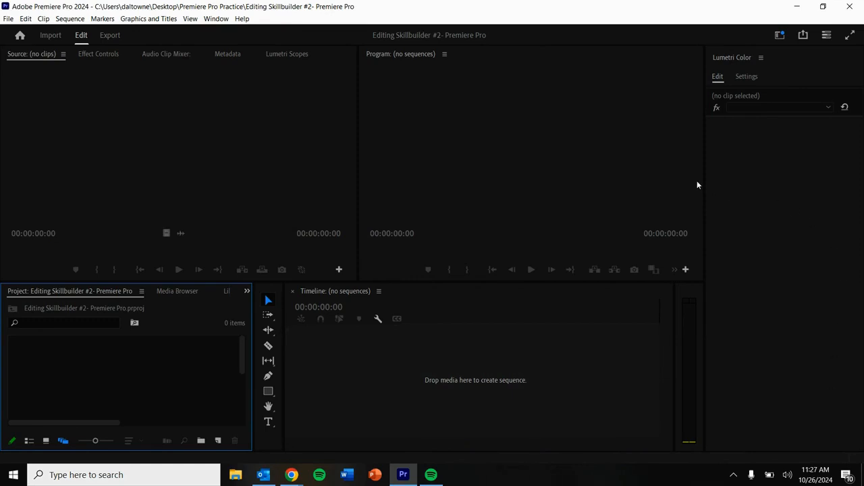
# Step: Switch to the Color workspace and reset it to its saved layout
pyautogui.click(606, 127)
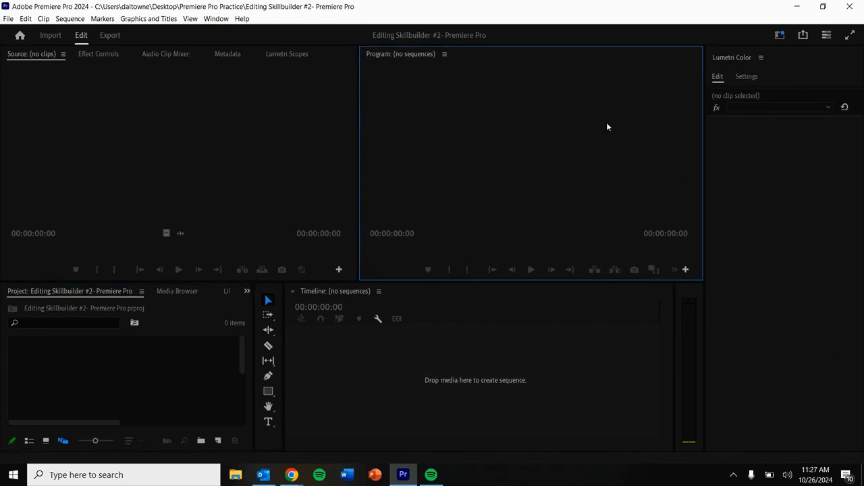
pyautogui.click(781, 36)
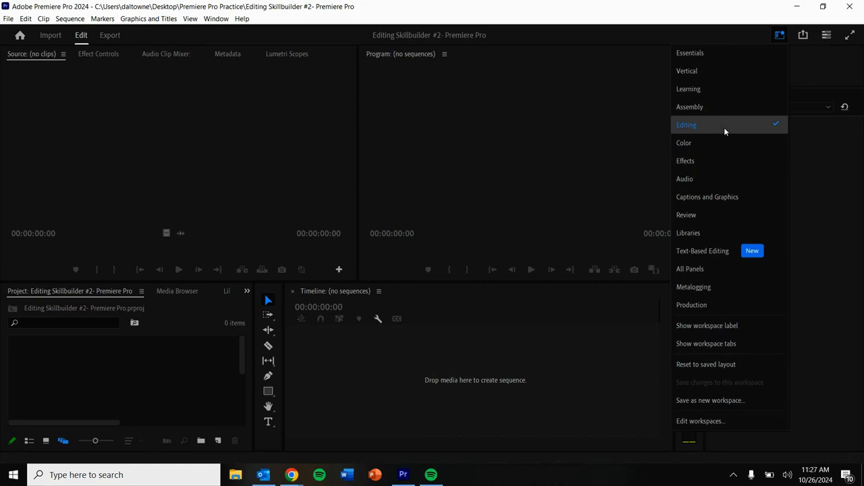
pyautogui.click(690, 143)
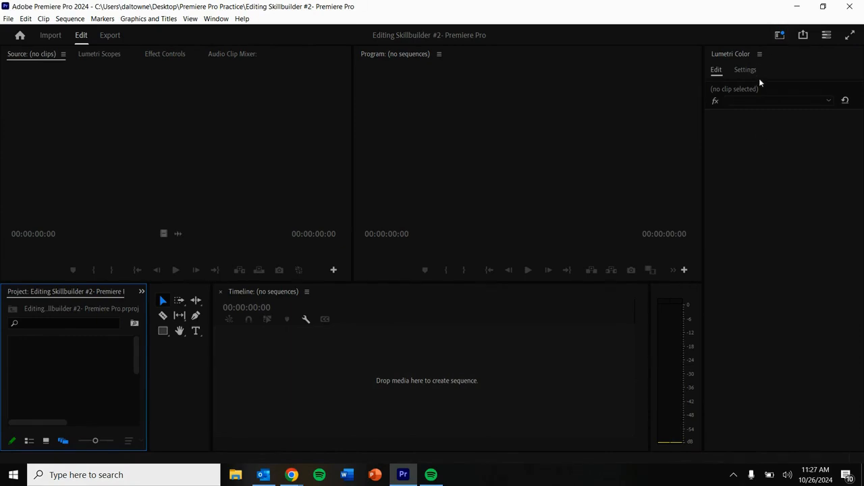
pyautogui.click(780, 37)
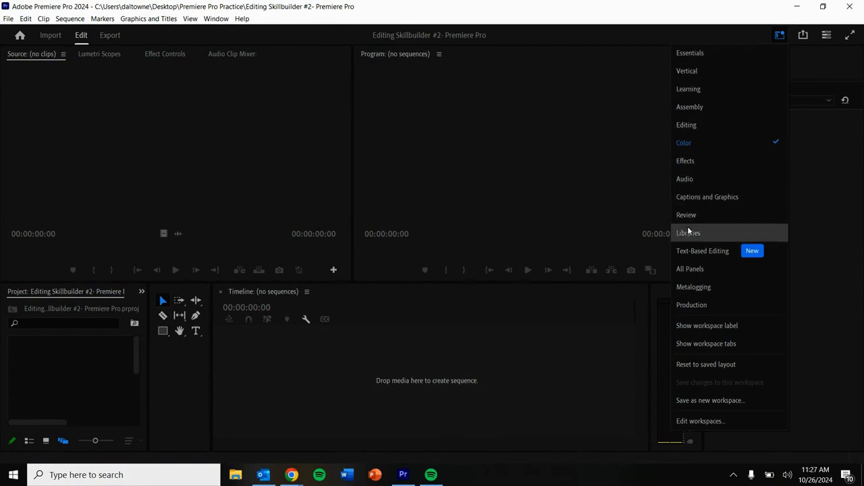
pyautogui.click(705, 363)
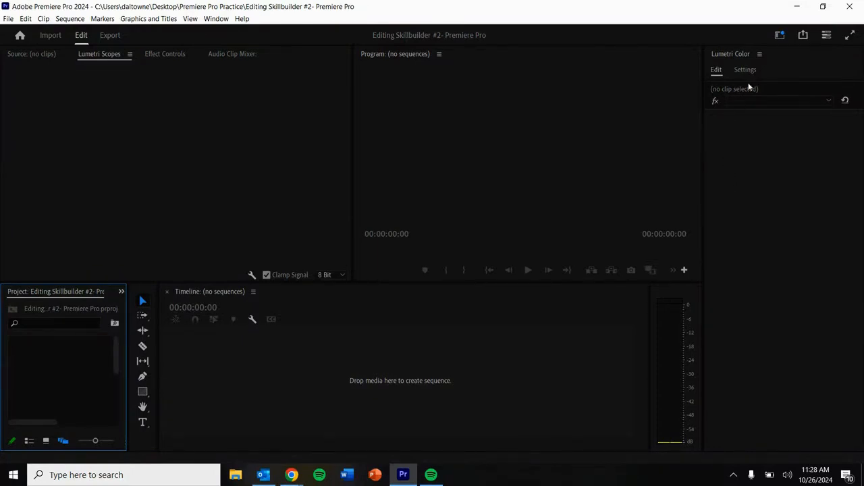
# Step: Switch back to the Editing workspace
pyautogui.click(779, 36)
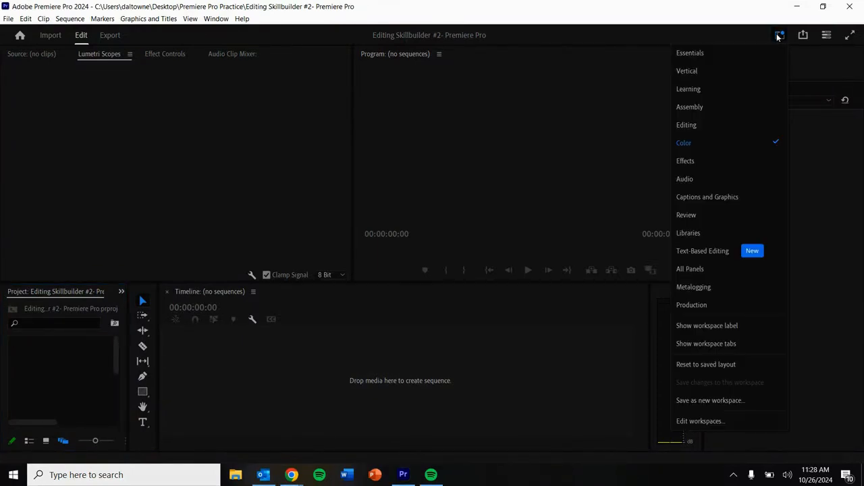
pyautogui.click(699, 126)
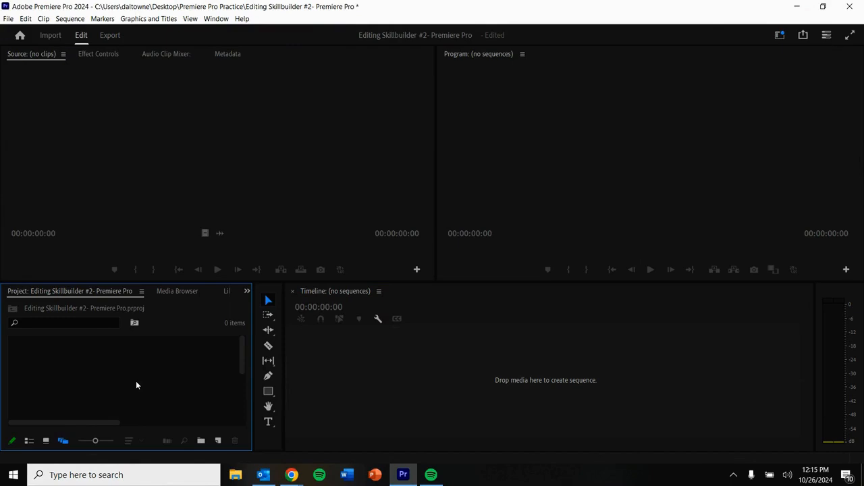
# Step: Import the clip IMG_7011 from the 1.Experimental Short folder into the project
pyautogui.rightClick(136, 385)
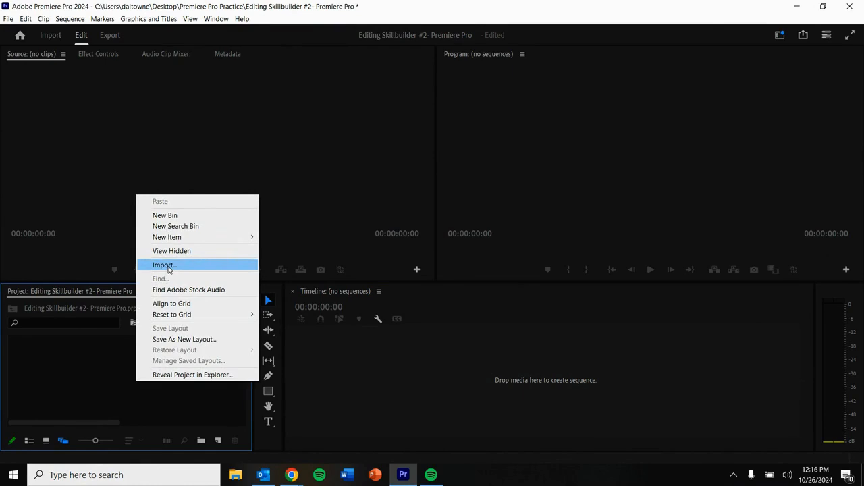
pyautogui.click(164, 266)
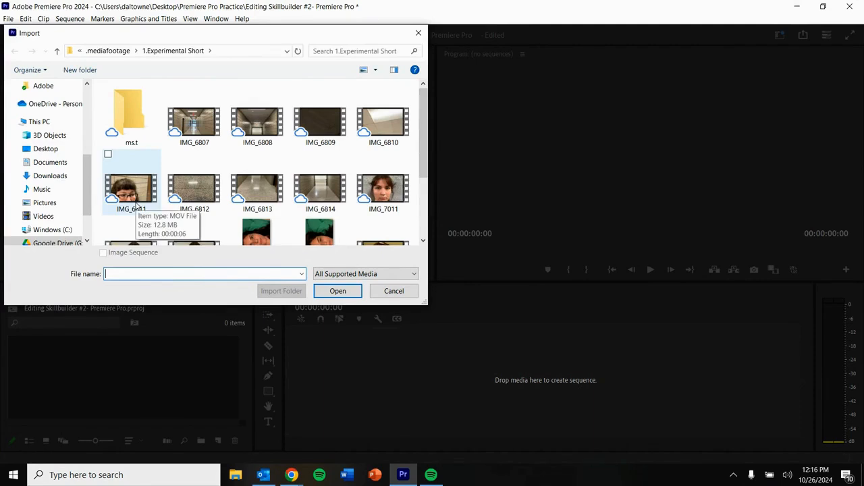
pyautogui.click(374, 194)
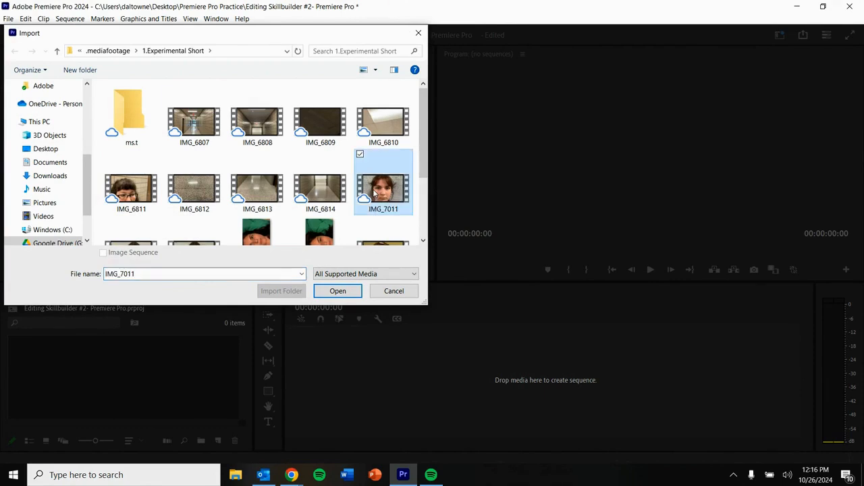
pyautogui.click(345, 295)
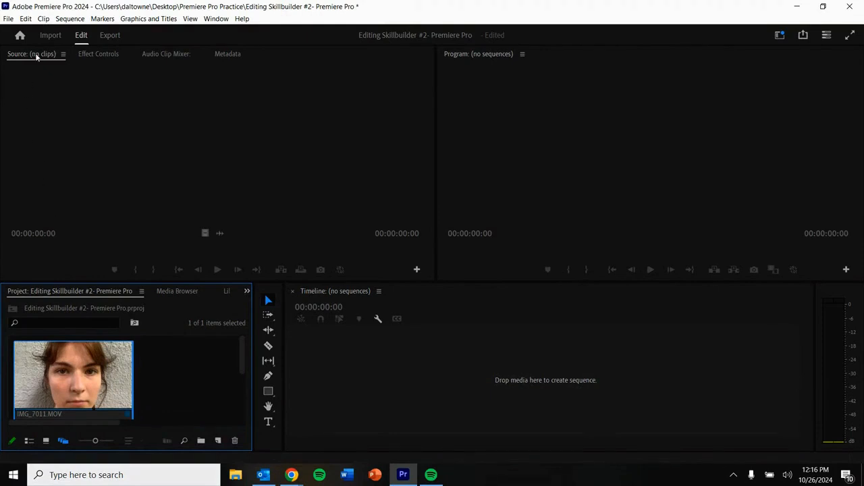
# Step: Open IMG_7011 in the Source monitor, play it, and mark an In point at 00:00:04:19
pyautogui.doubleClick(83, 379)
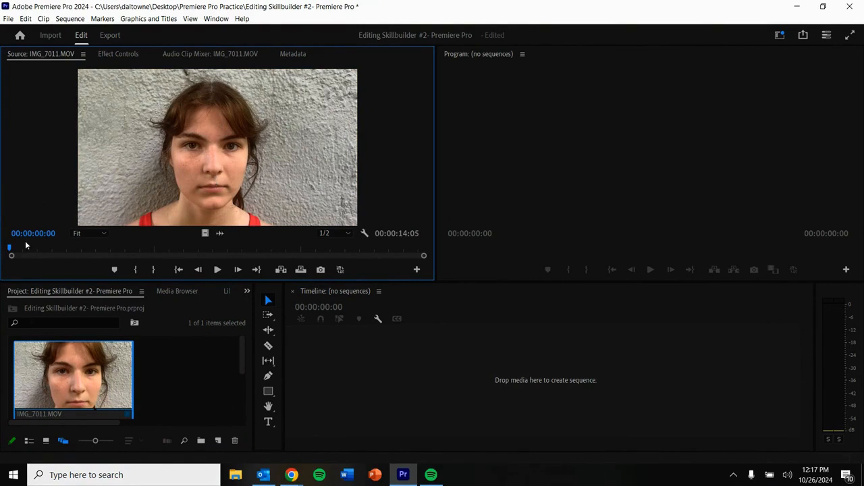
pyautogui.click(218, 270)
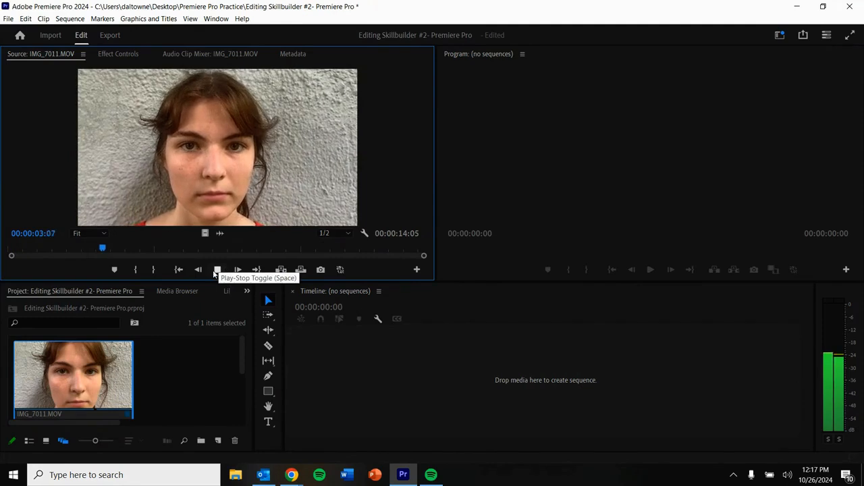
pyautogui.click(218, 270)
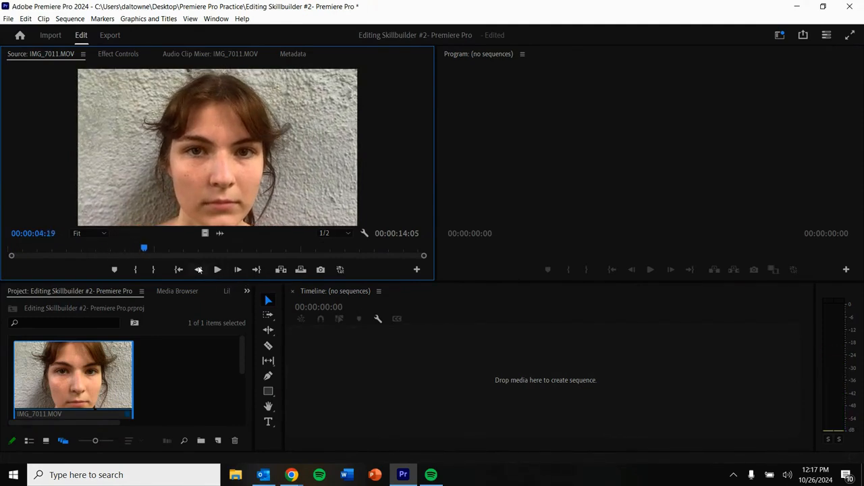
pyautogui.click(137, 270)
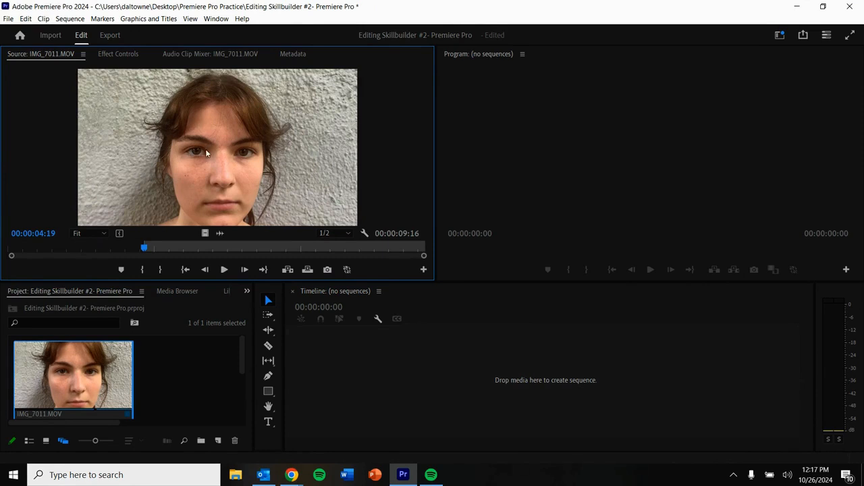
# Step: Play the clip further and mark its Out point at 00:00:12:05
pyautogui.click(225, 271)
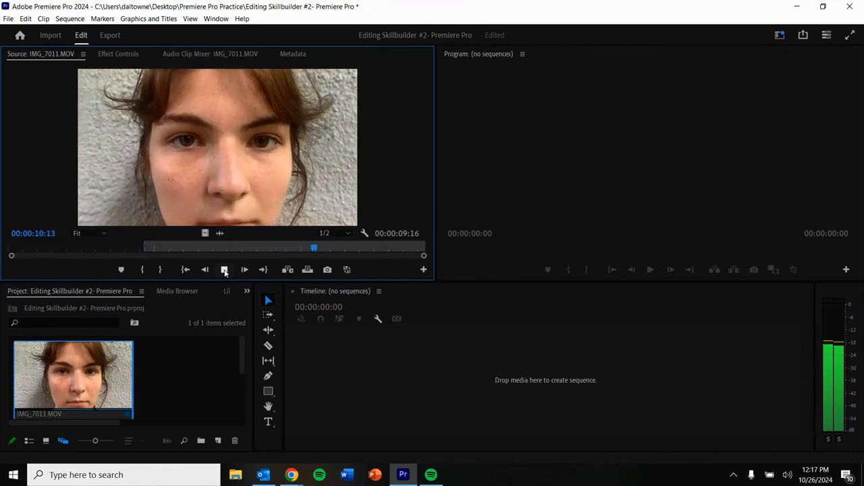
pyautogui.click(225, 269)
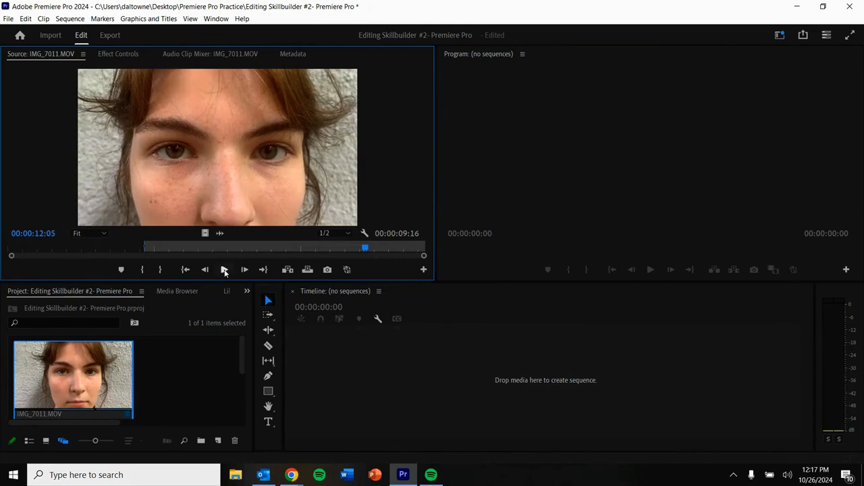
pyautogui.click(160, 269)
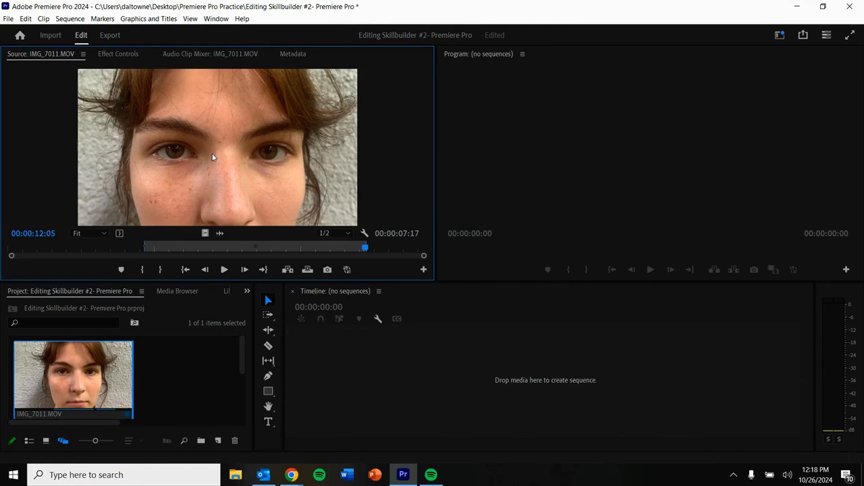
# Step: Drag the trimmed clip into the empty timeline to create a sequence from it
pyautogui.moveTo(211, 154); pyautogui.dragTo(334, 401)
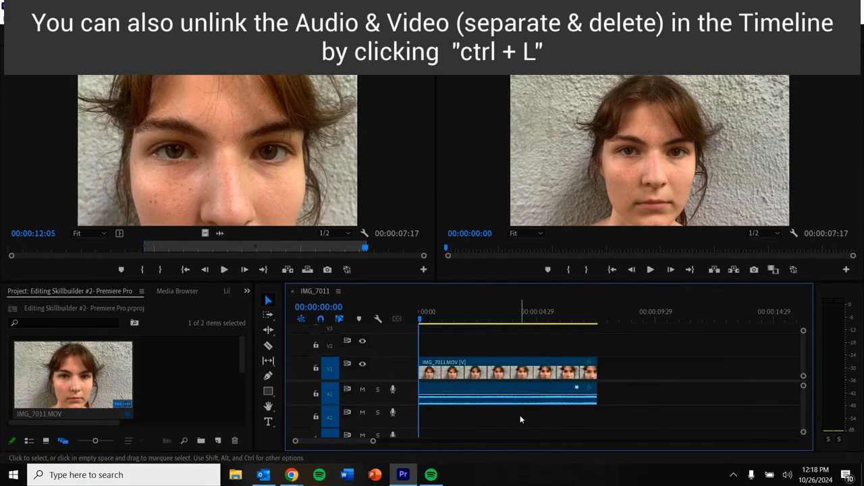
pyautogui.click(502, 378)
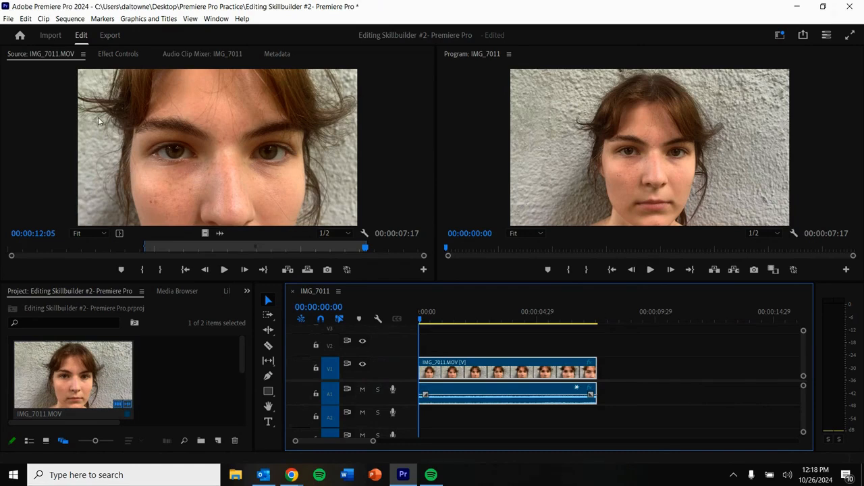
# Step: Import IMG_7012, IMG_7014 and IMG_7019 from the Import workspace with a new sequence
pyautogui.click(50, 37)
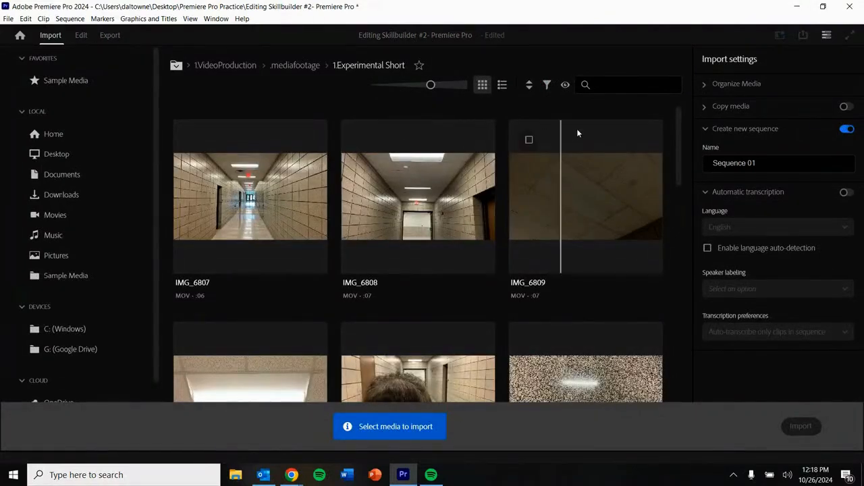
pyautogui.moveTo(677, 139); pyautogui.dragTo(682, 256)
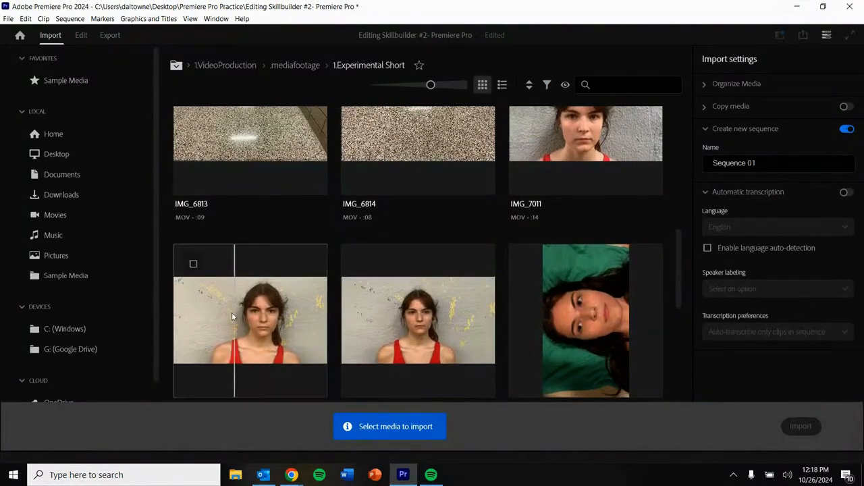
pyautogui.click(231, 314)
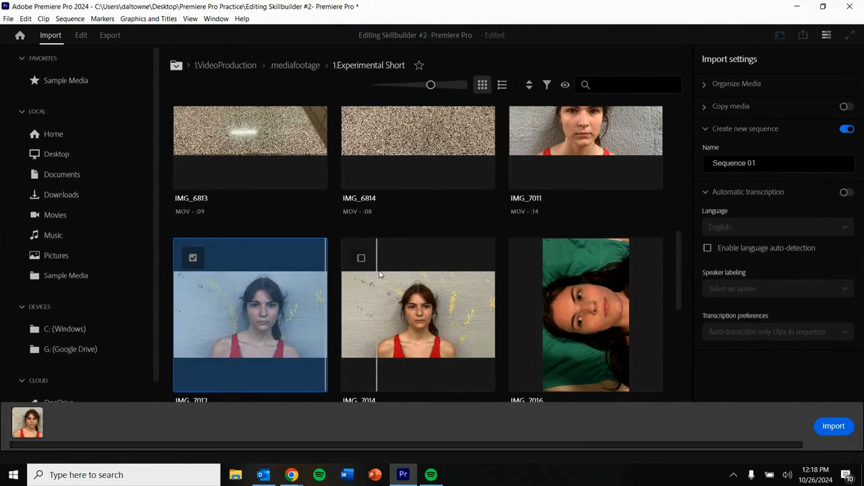
pyautogui.click(424, 270)
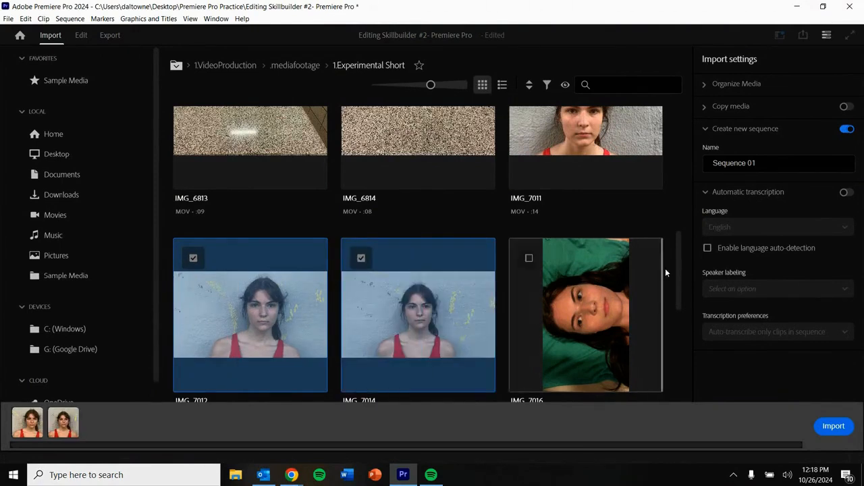
pyautogui.moveTo(678, 270); pyautogui.dragTo(681, 340)
pyautogui.click(377, 285)
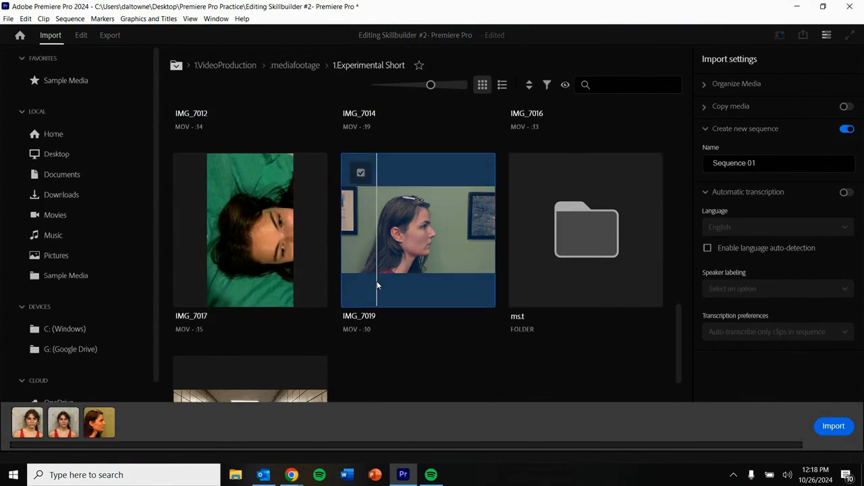
pyautogui.click(832, 426)
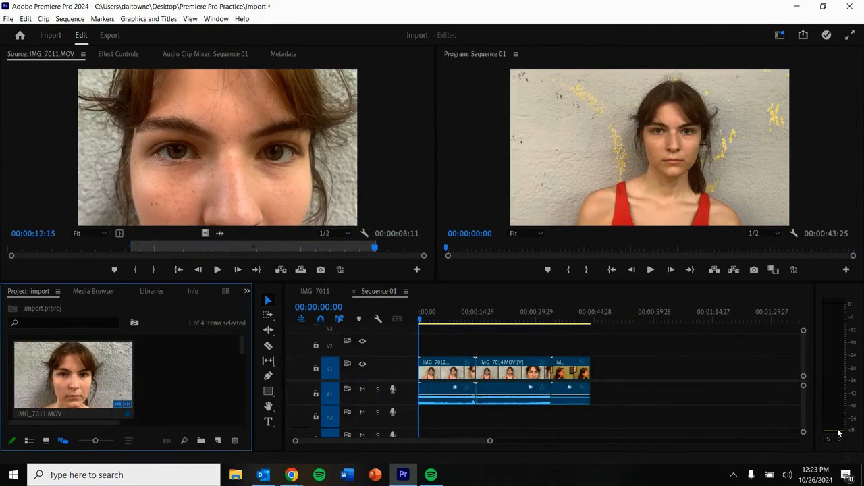